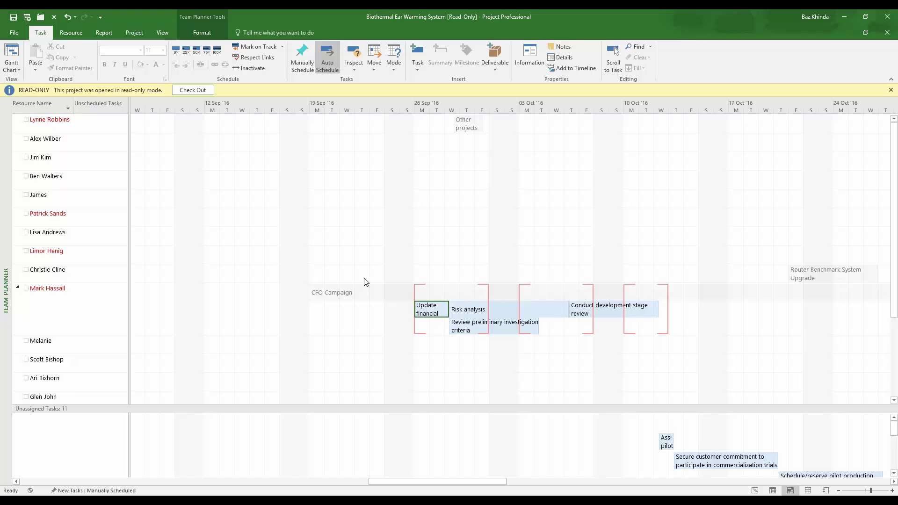
- Reschedule the Update financial analysis task in the Team Planner one week forward to start on 03 Oct '16
drag(425, 311, 554, 317)
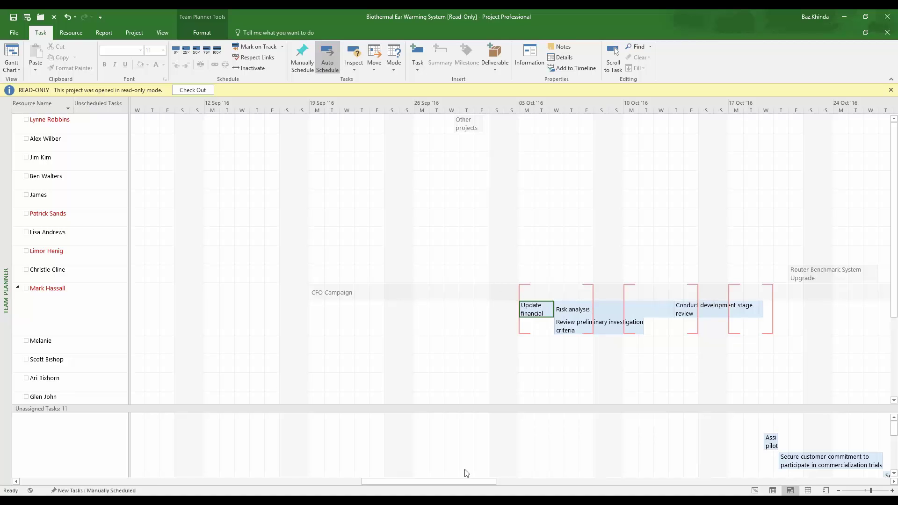
- Switch to Project Web App in Internet Explorer, open the timesheet and select Monday 12/5 actual work for Deploy software
mouse_move(157, 501)
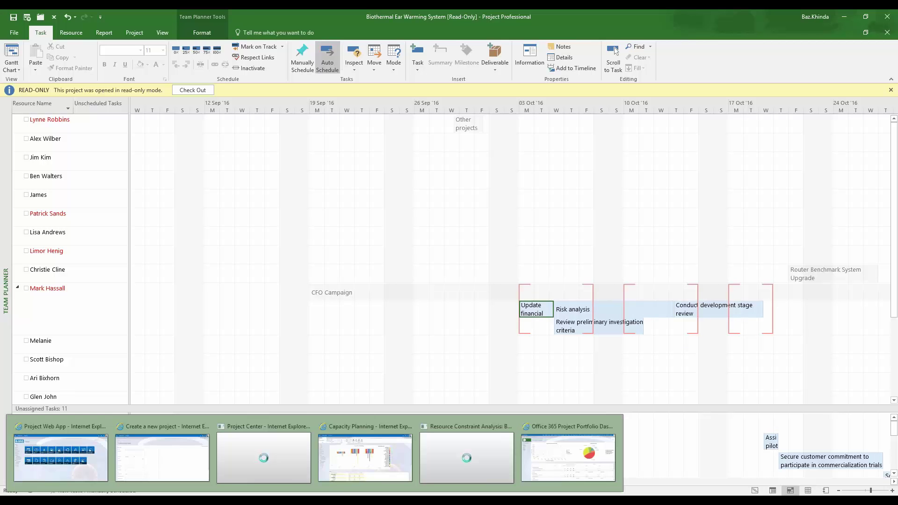
click(35, 470)
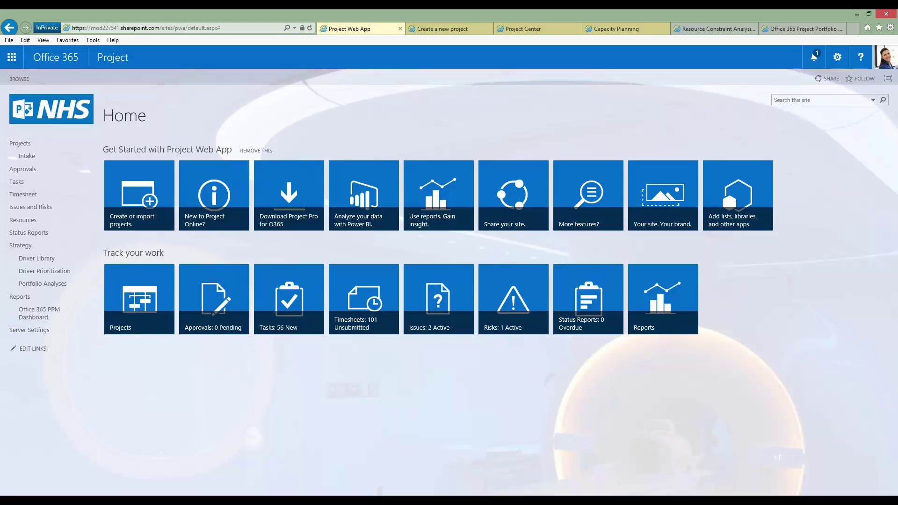
click(26, 196)
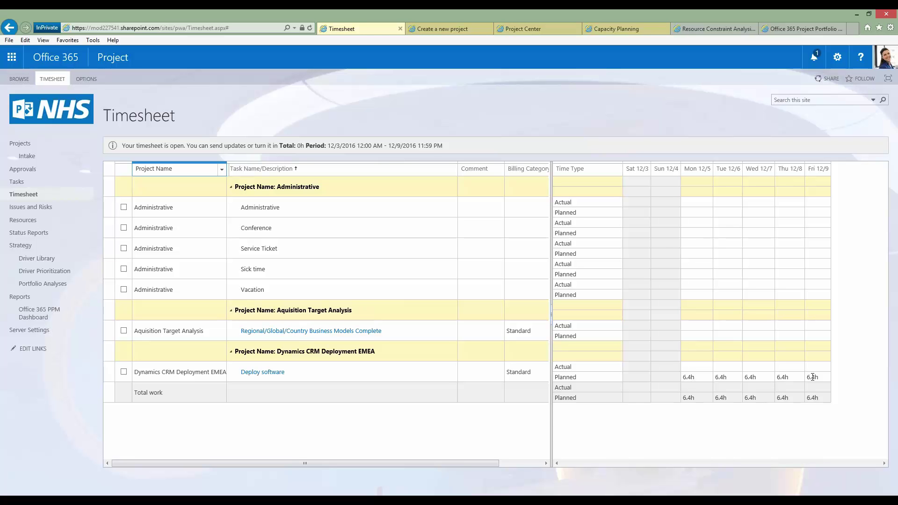
click(706, 367)
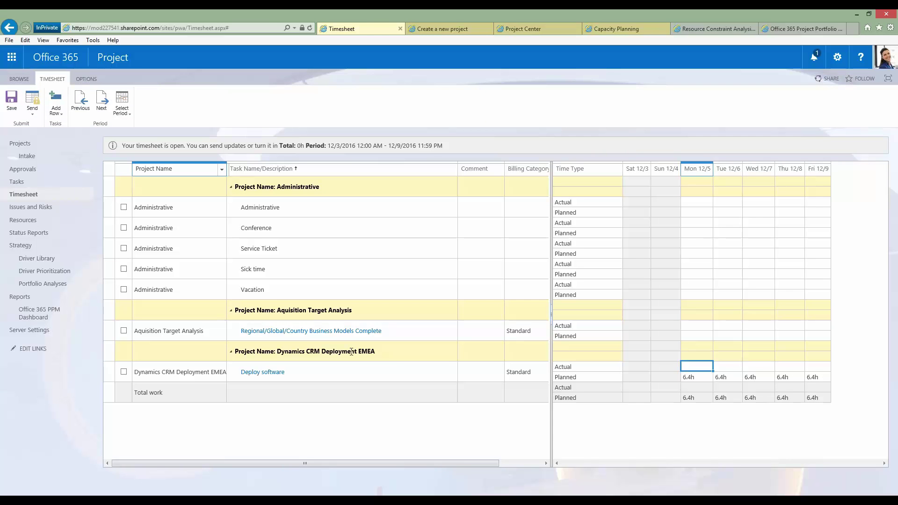
- Open the Deploy software assignment, review its progress, contacts, related assignments and notes, and close it without saving
click(255, 375)
click(255, 375)
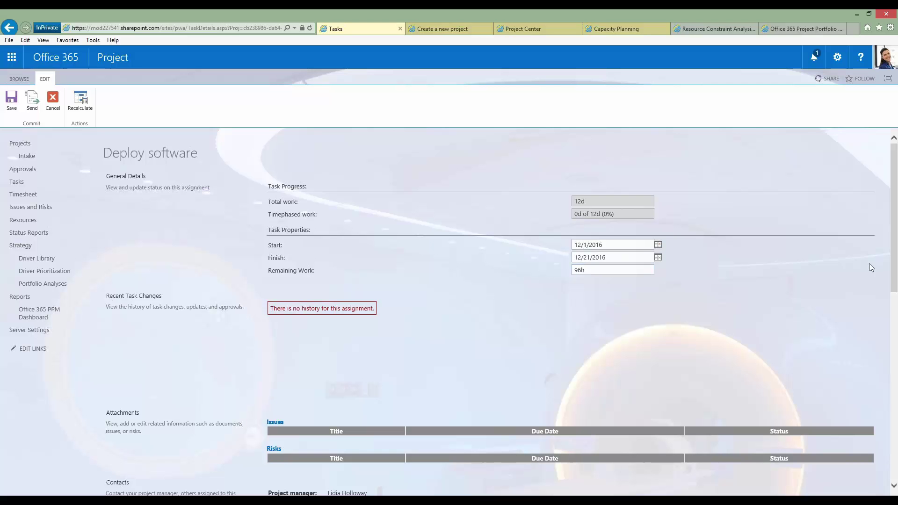
drag(896, 284, 894, 392)
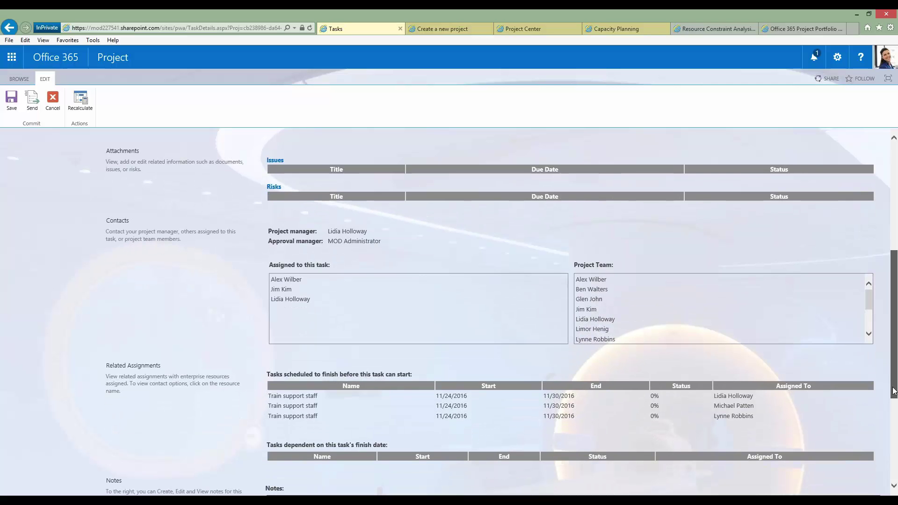
drag(894, 392, 894, 425)
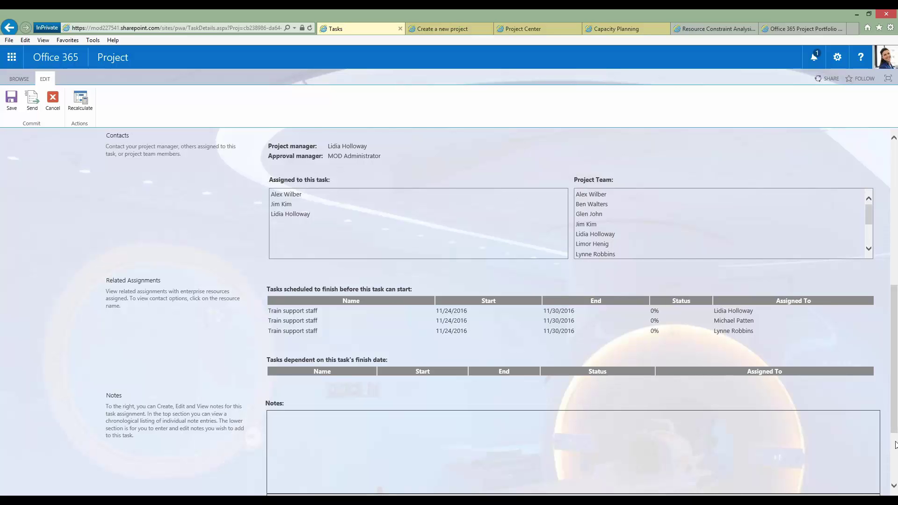
scroll(895, 430, down, 3)
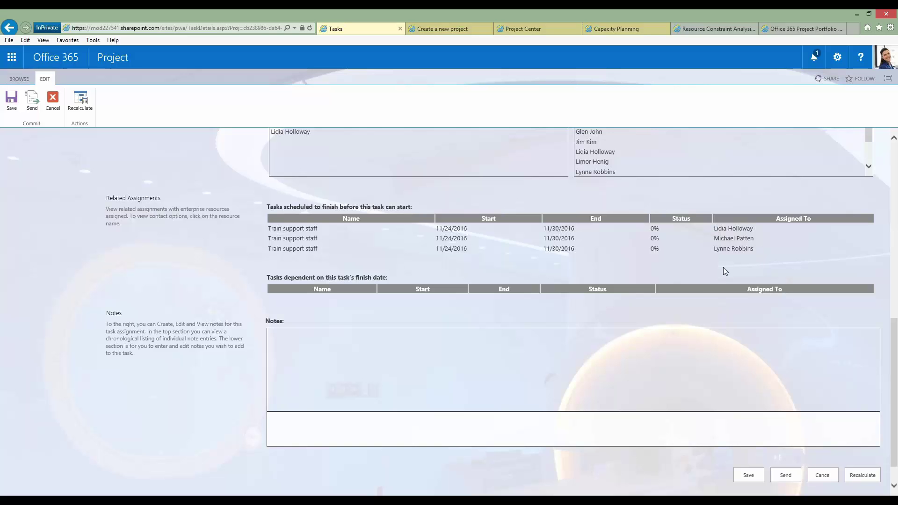
click(464, 416)
scroll(837, 463, down, 1)
click(824, 443)
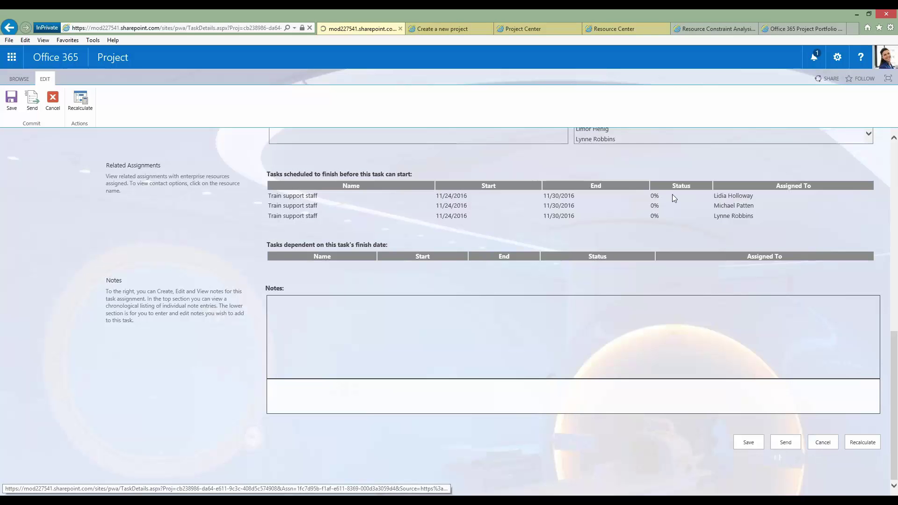
- Open the Biothermal Ear Warming System project site from the Project Center and examine its project summary
click(558, 32)
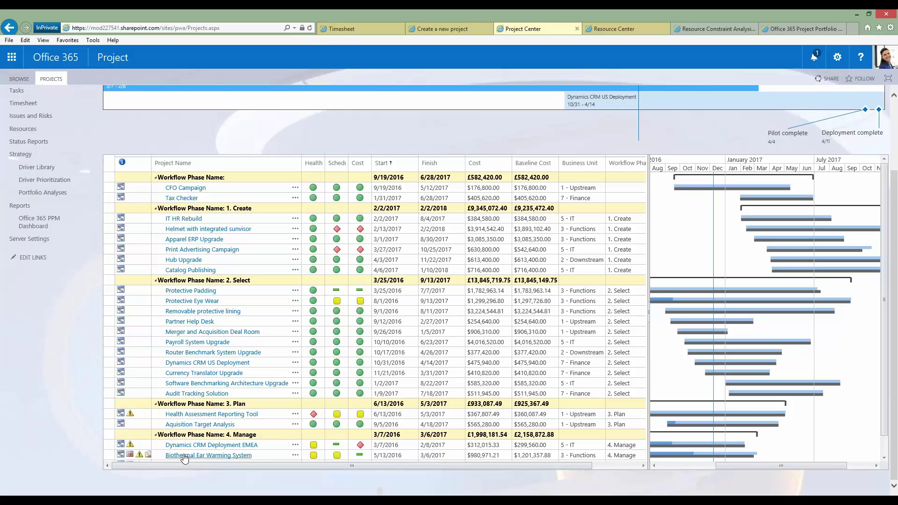
click(296, 455)
click(376, 479)
click(388, 489)
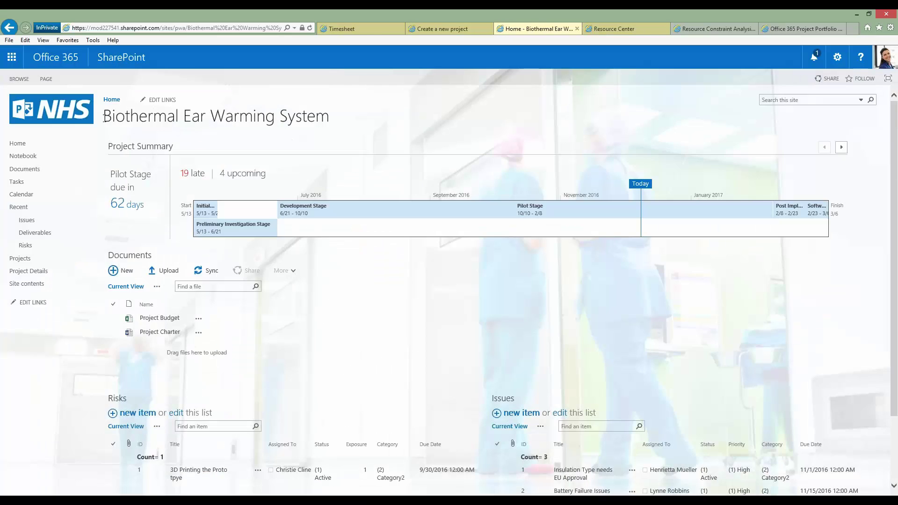
drag(104, 120, 293, 107)
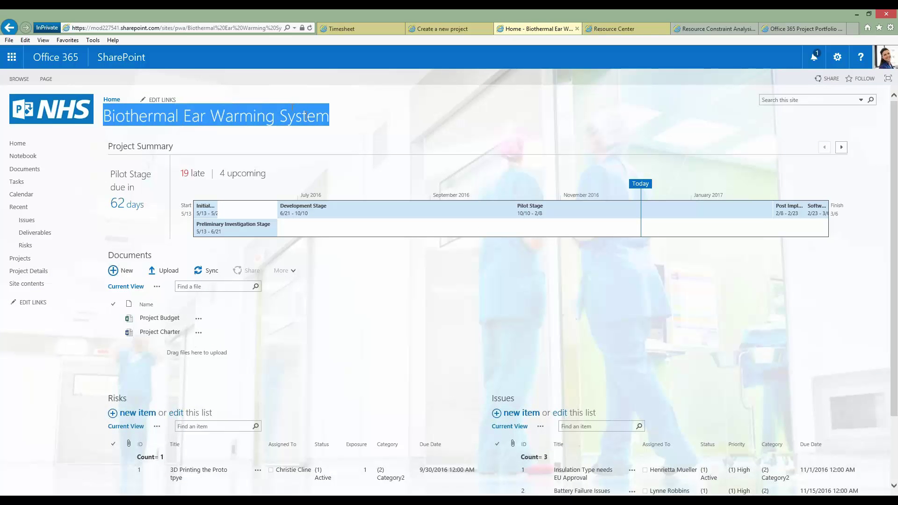
click(333, 149)
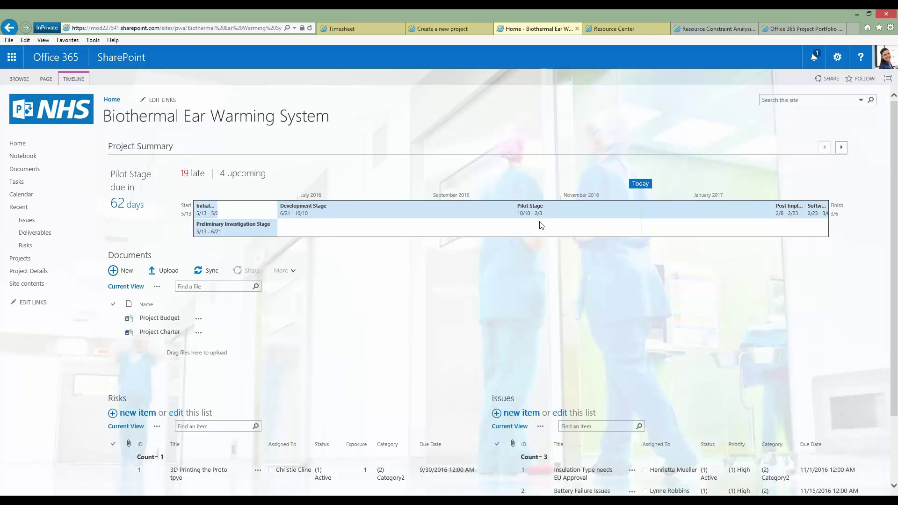
- View the project's late tasks, and return to the site home to review its documents, risks and issues
click(197, 177)
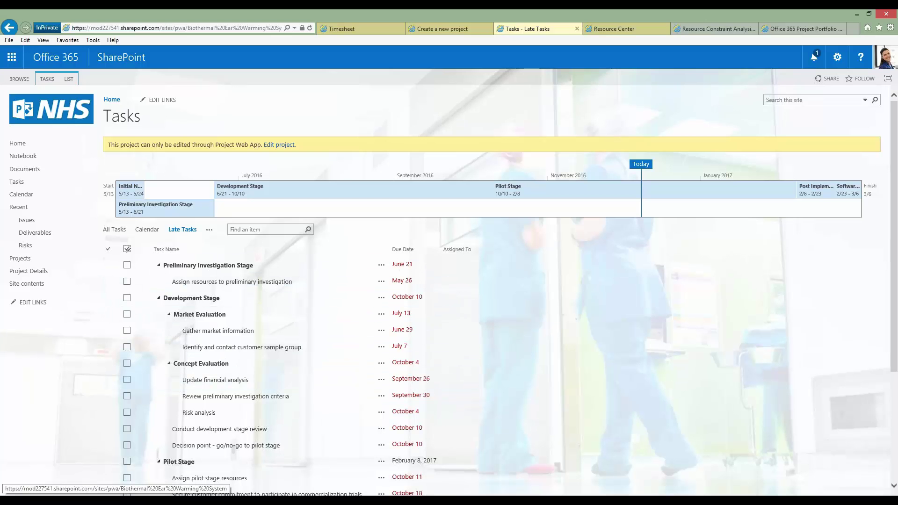
click(47, 110)
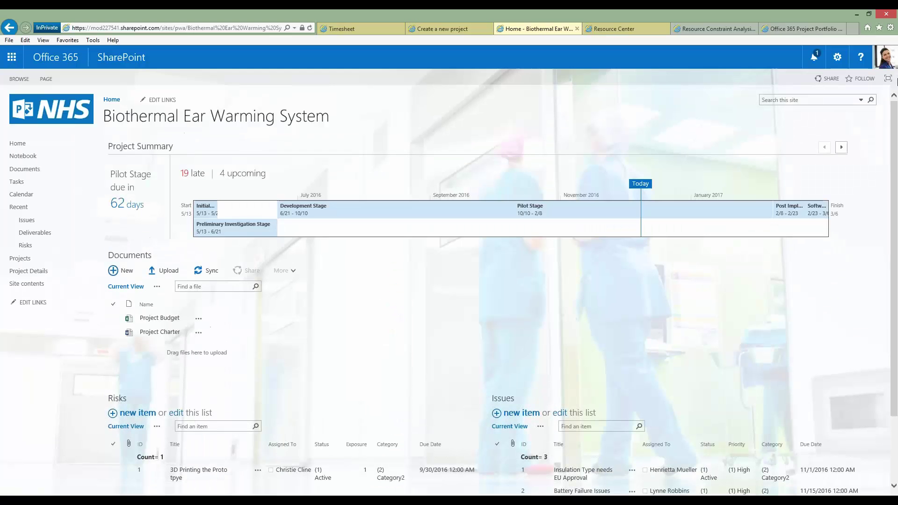
scroll(894, 111, down, 3)
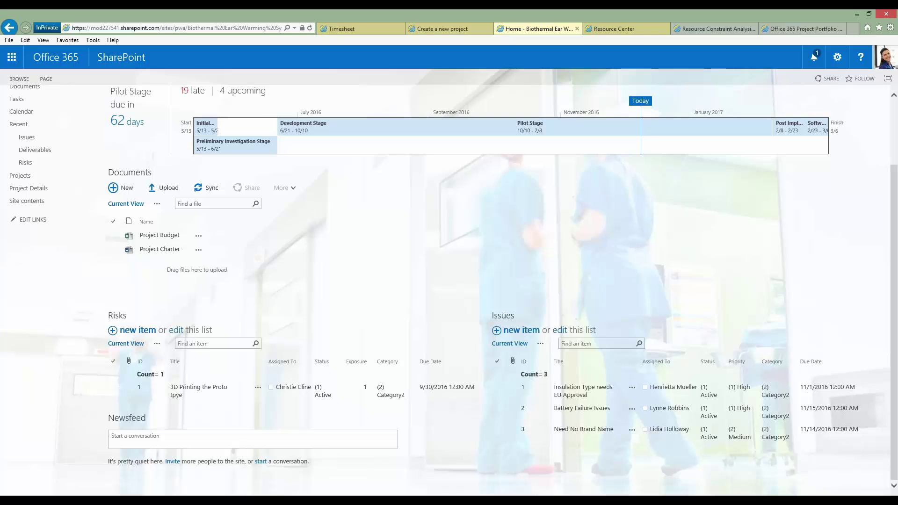
scroll(213, 385, up, 3)
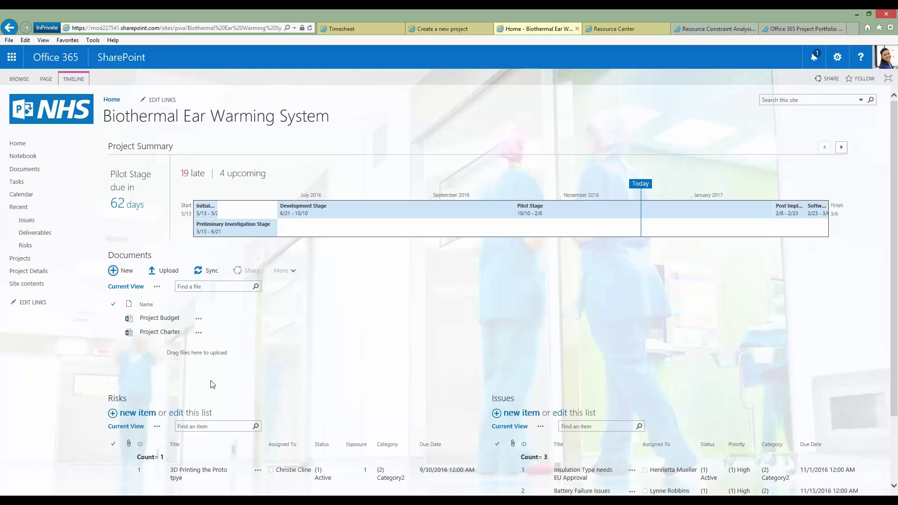
- Open the "3D Printing the Proto tpye" risk and examine its probability, impact, cost and mitigation plan
drag(895, 312, 894, 401)
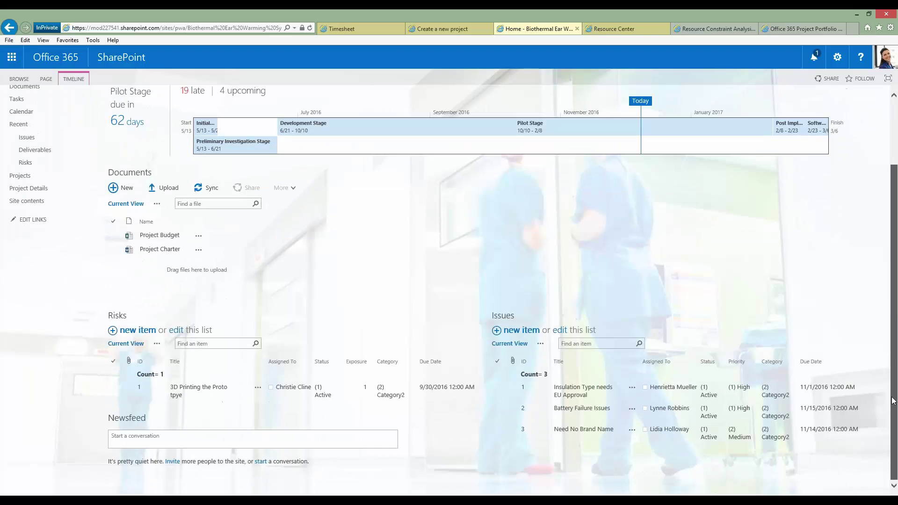
click(262, 391)
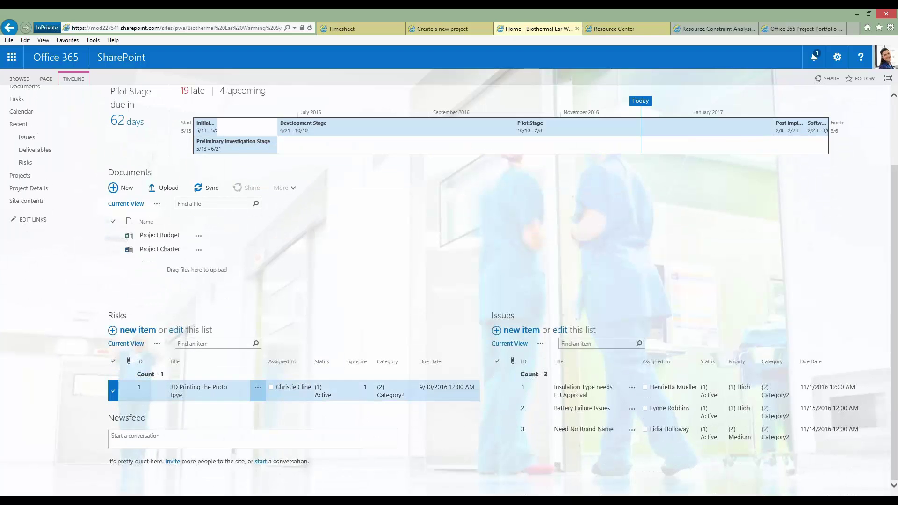
click(257, 388)
click(281, 413)
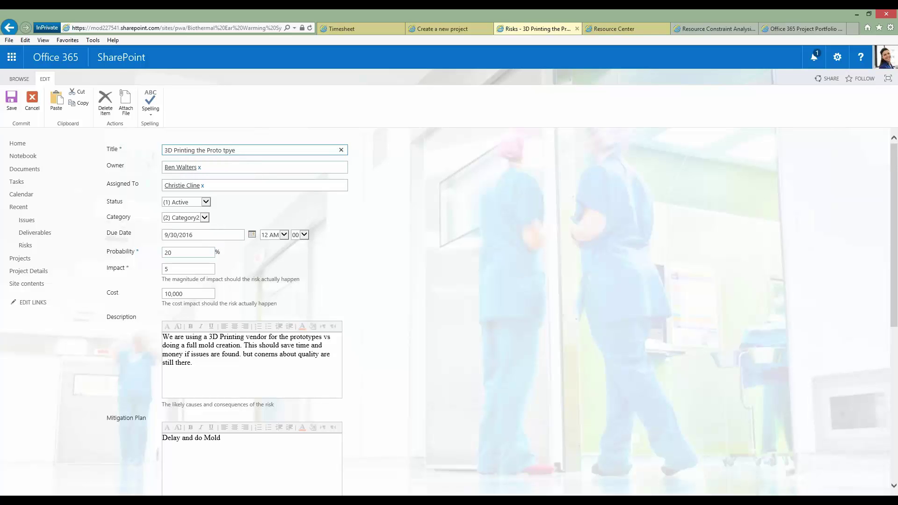
click(896, 290)
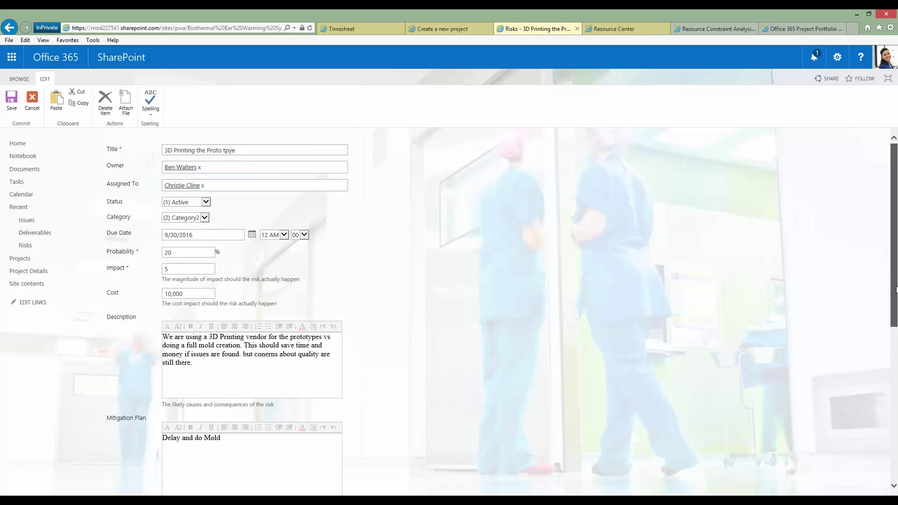
drag(896, 290, 884, 265)
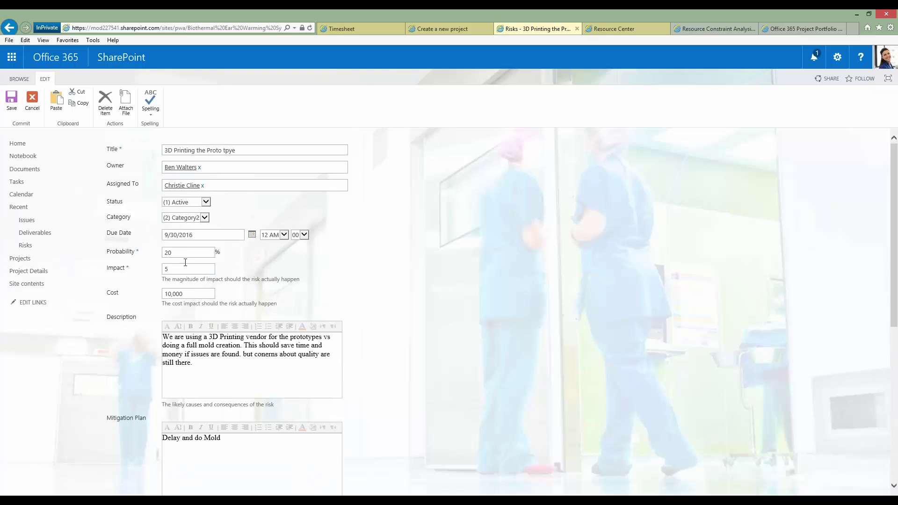
drag(183, 253, 119, 262)
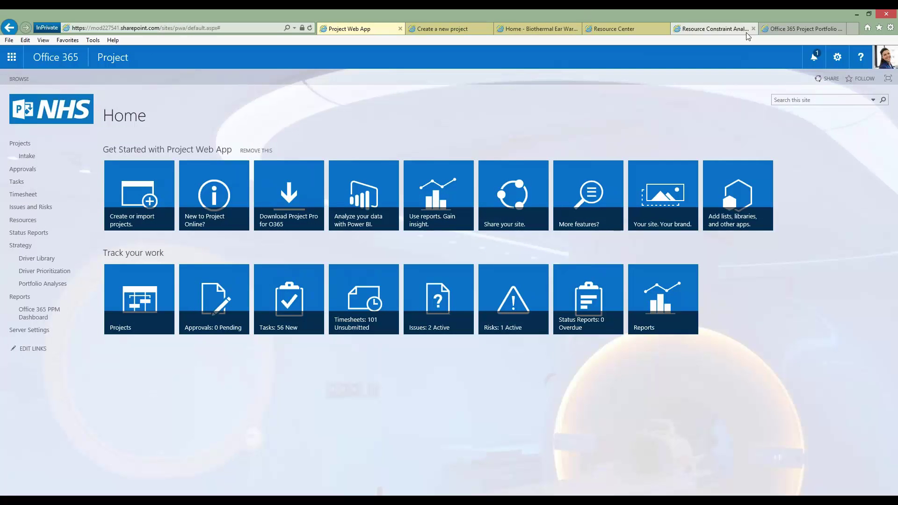
- Switch to the Office 365 Project Portfolio Dashboard and examine the project cost charts and the department project list
click(794, 29)
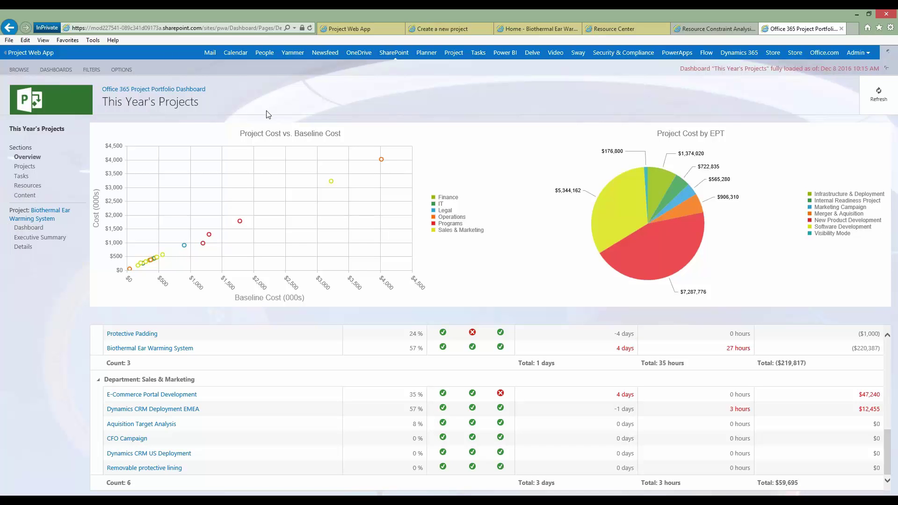
mouse_move(331, 183)
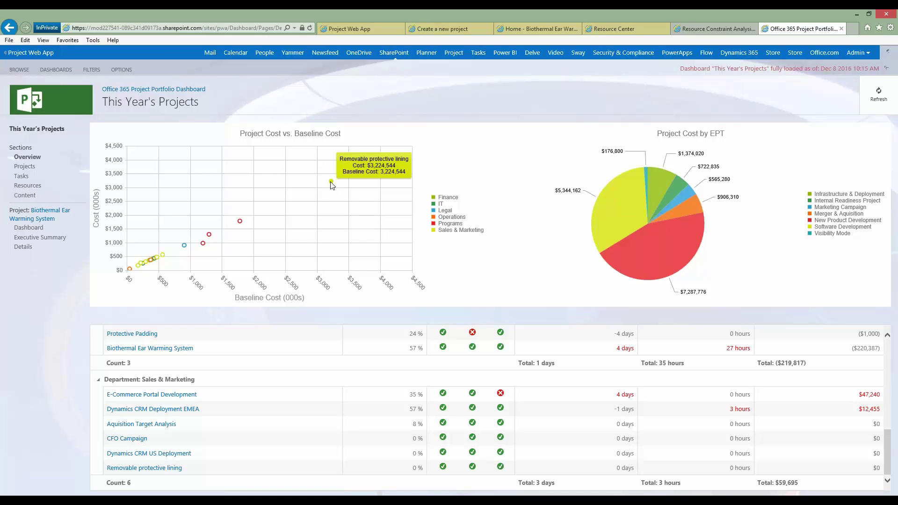
mouse_move(241, 223)
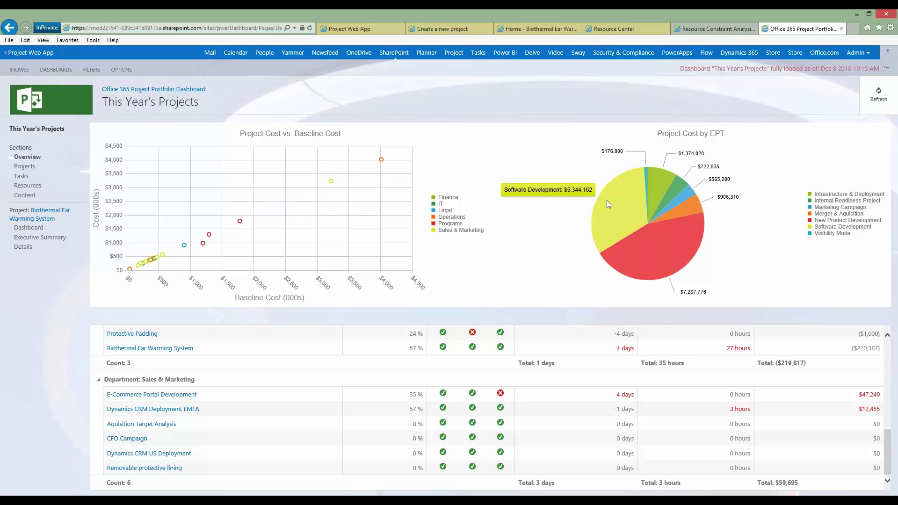
mouse_move(632, 255)
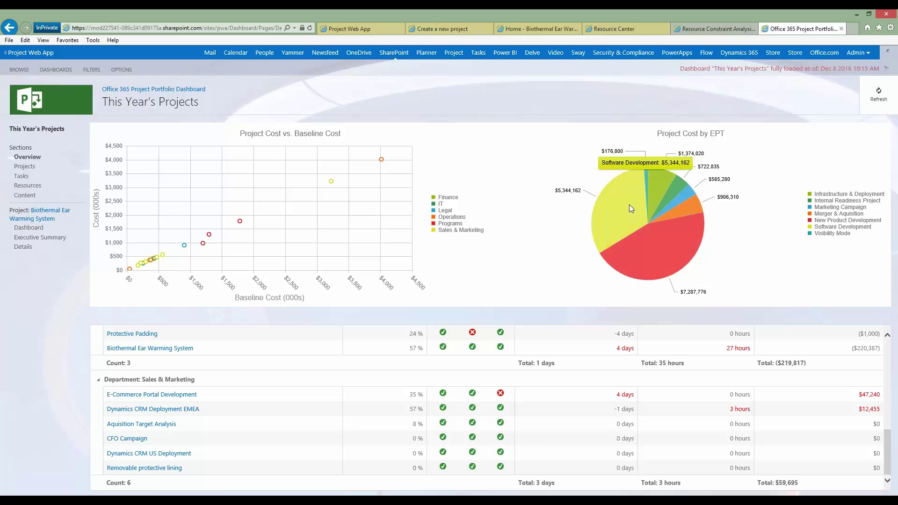
scroll(170, 356, up, 10)
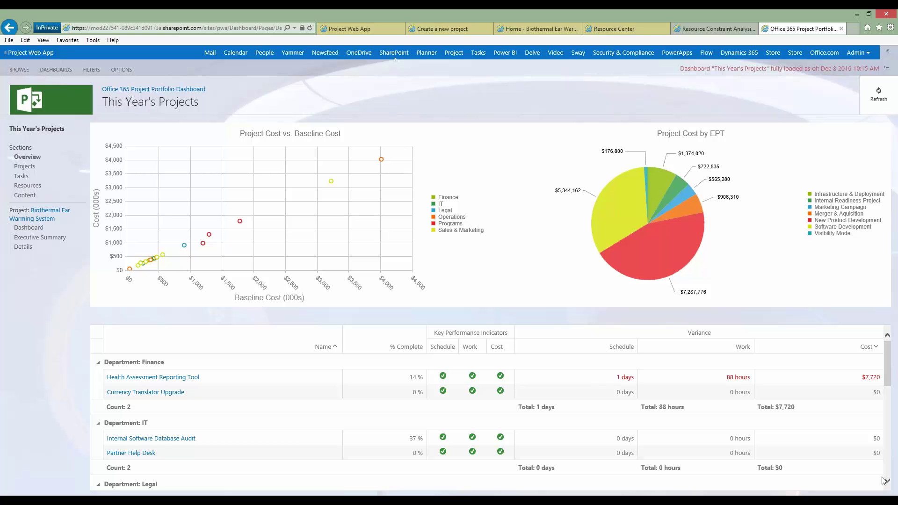
- Open the Biothermal Ear Warming System dashboard from the project list and examine its summary and resource discrepancy charts
click(890, 379)
drag(890, 378, 896, 487)
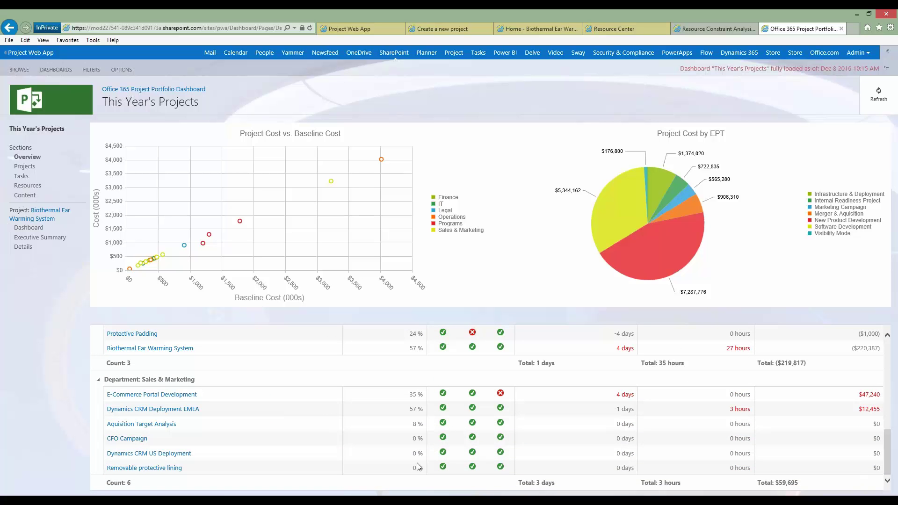
click(161, 348)
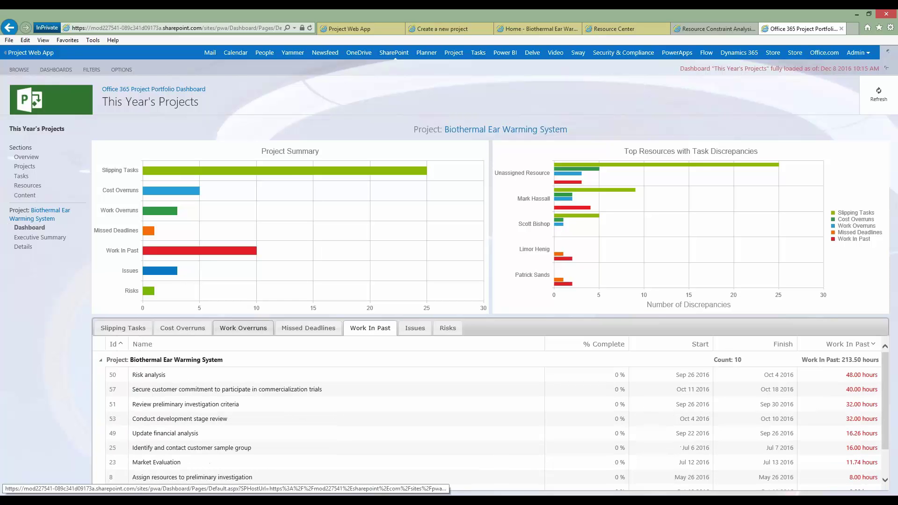
mouse_move(289, 177)
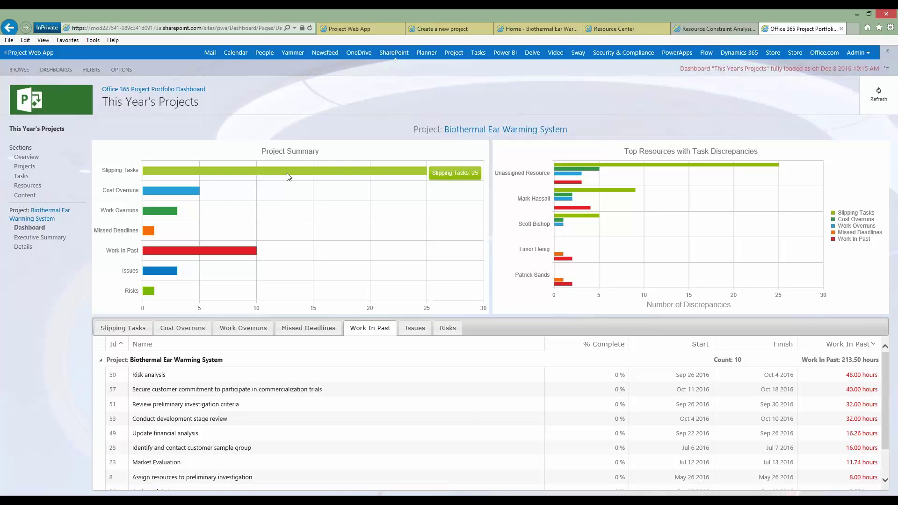
mouse_move(176, 192)
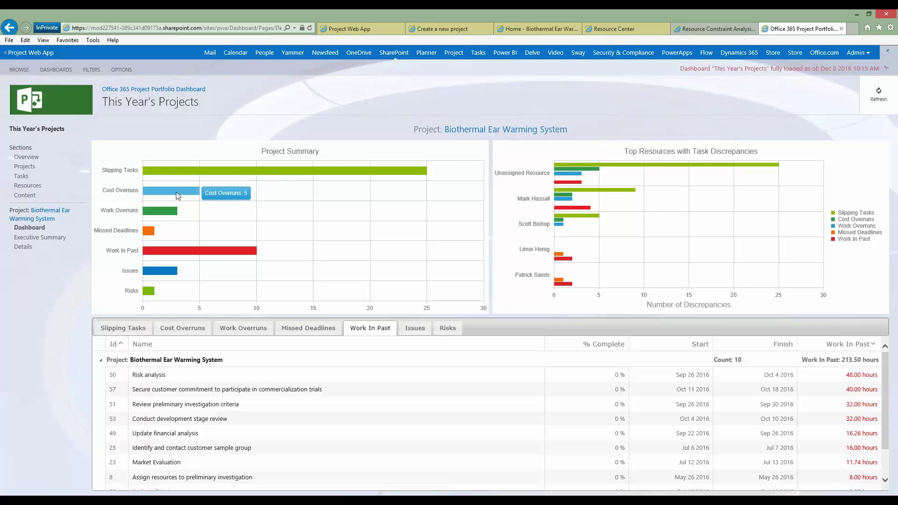
mouse_move(161, 212)
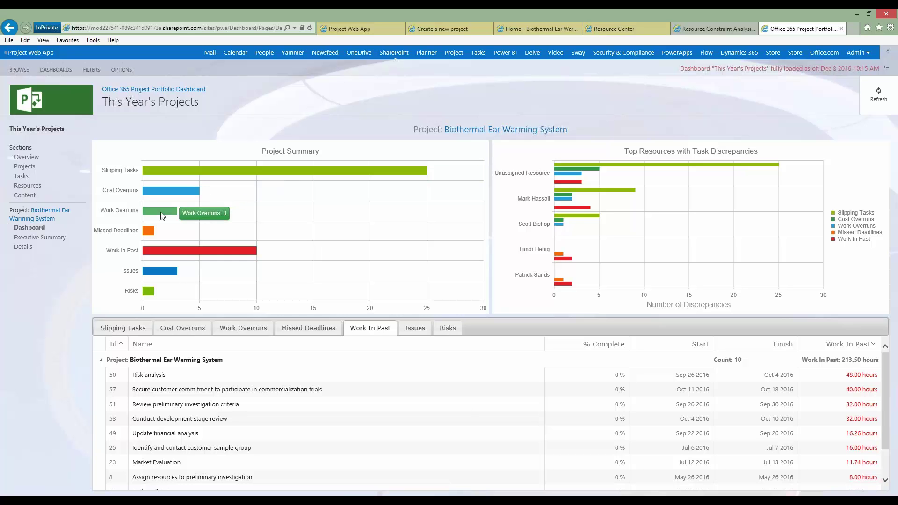
mouse_move(615, 183)
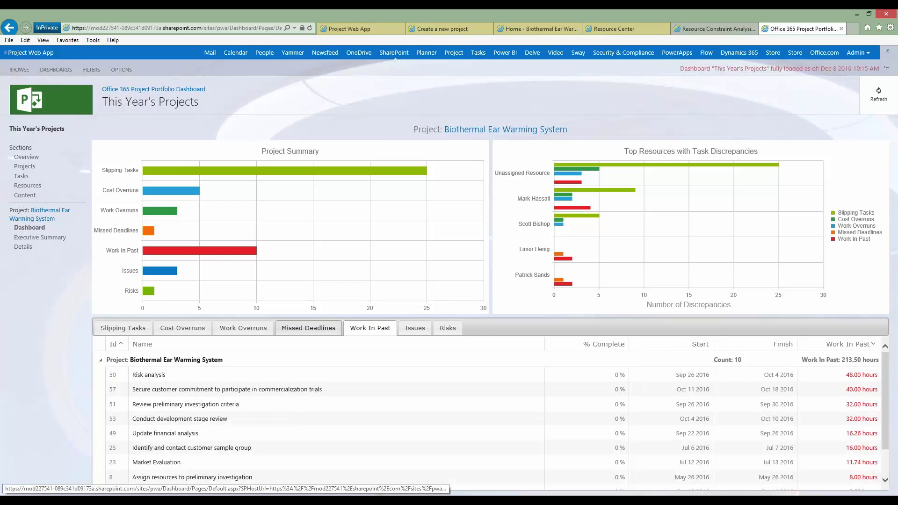
- Review the project's task lists for missed deadlines, work overruns and cost overruns
click(308, 328)
click(244, 328)
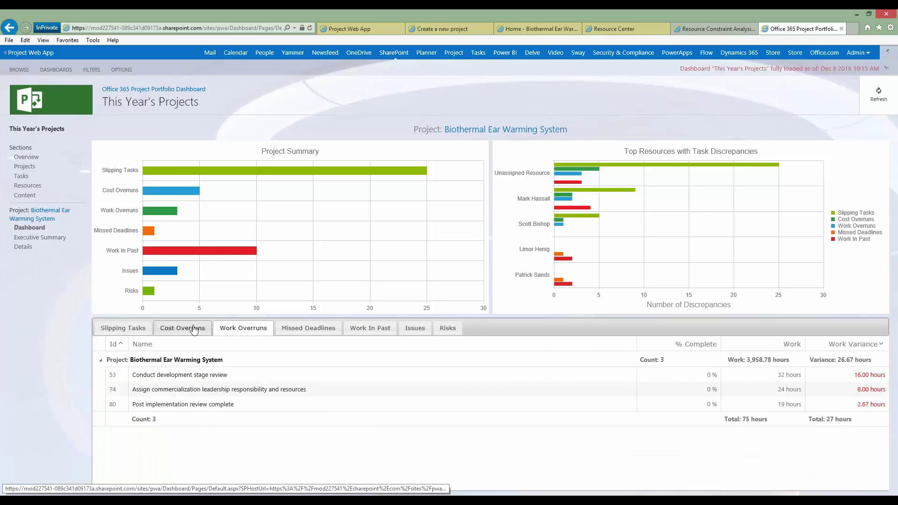
click(194, 330)
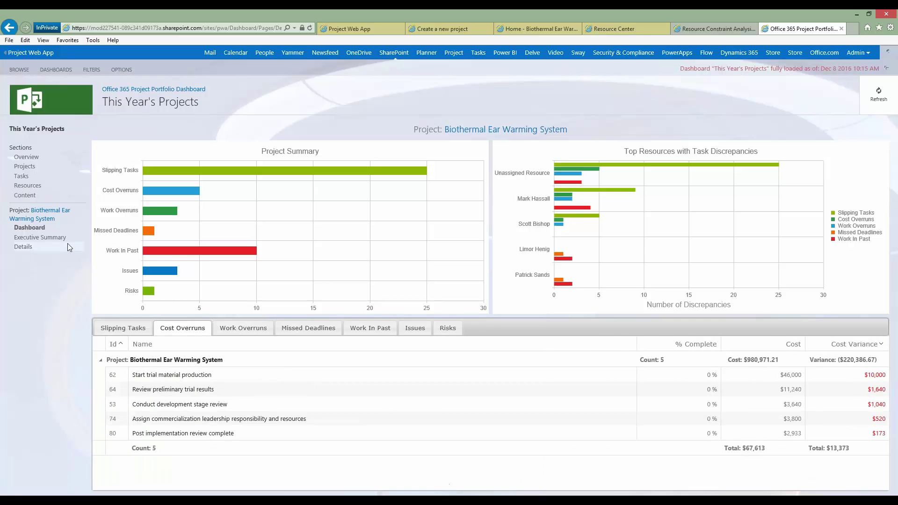